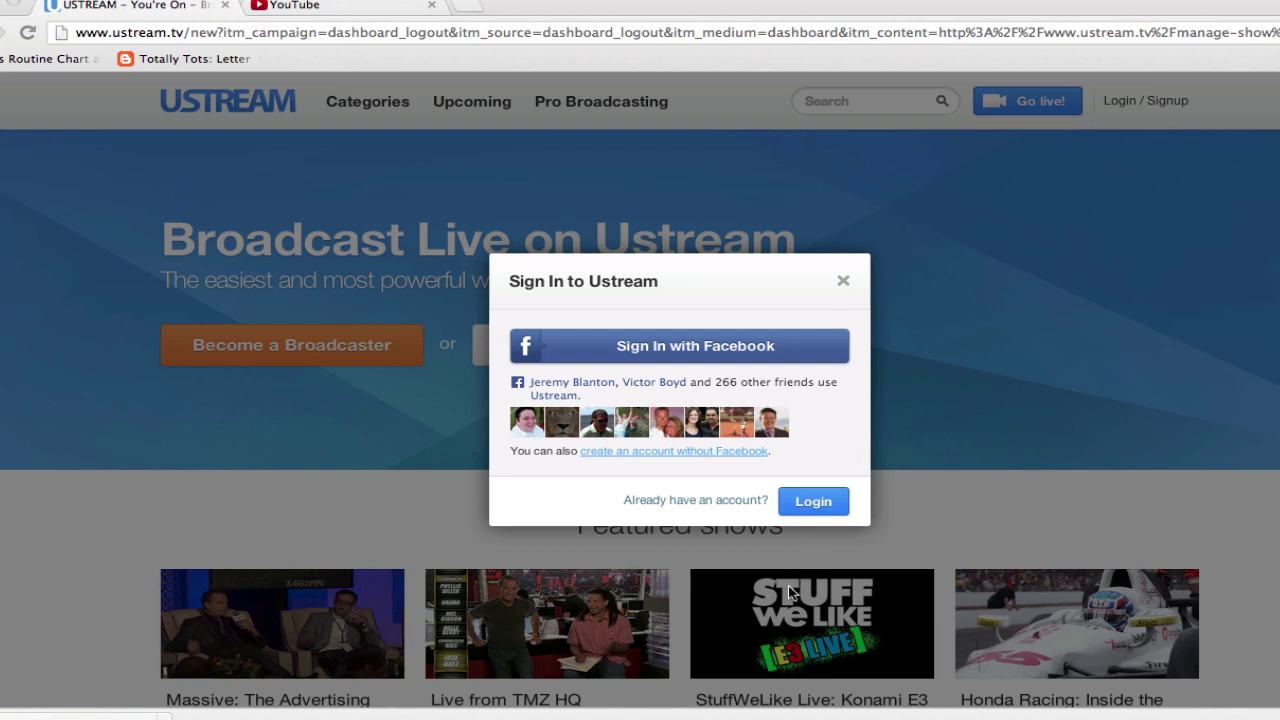
- Sign in to the church's Ustream account with its username and password, then open the account dropdown
left_click(813, 506)
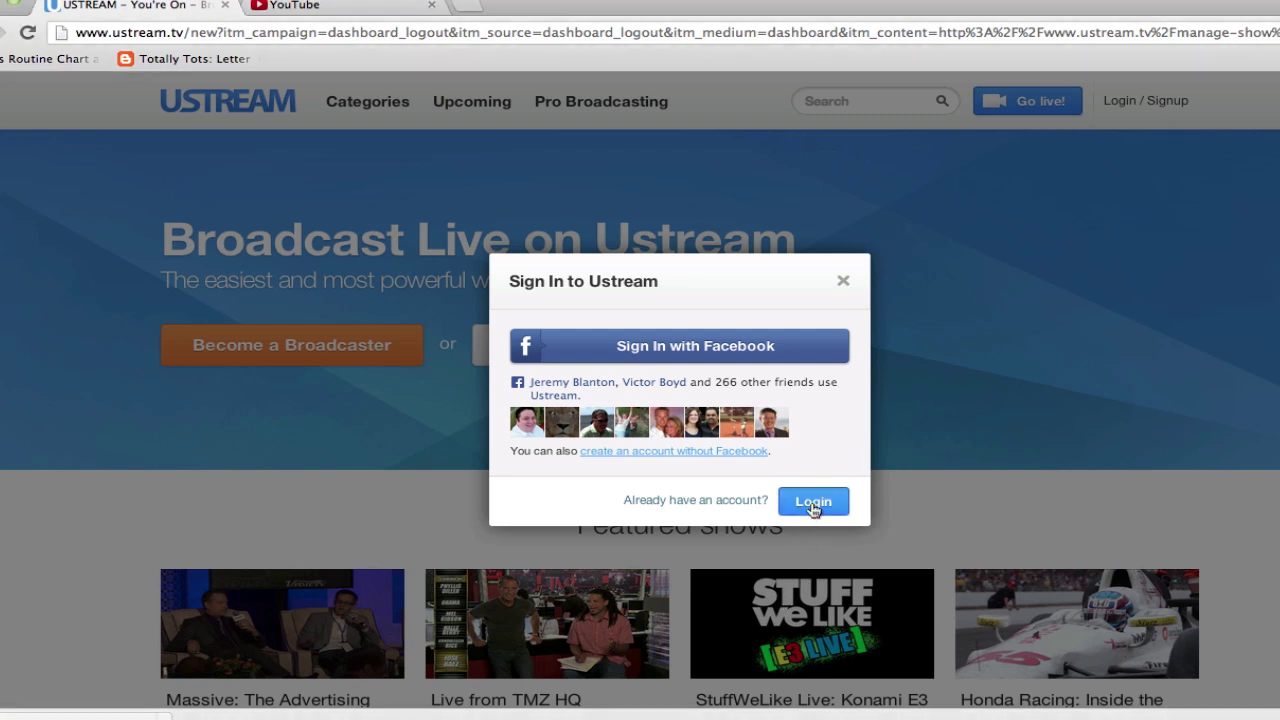
left_click(813, 506)
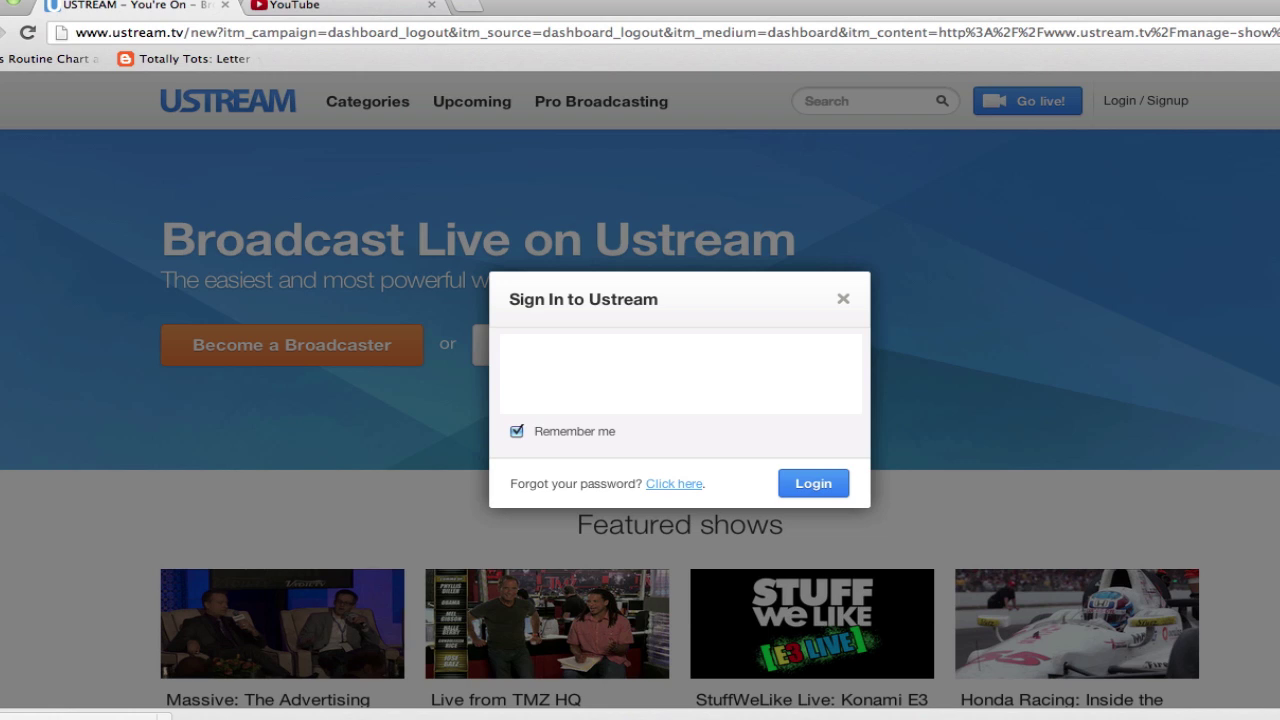
left_click(815, 484)
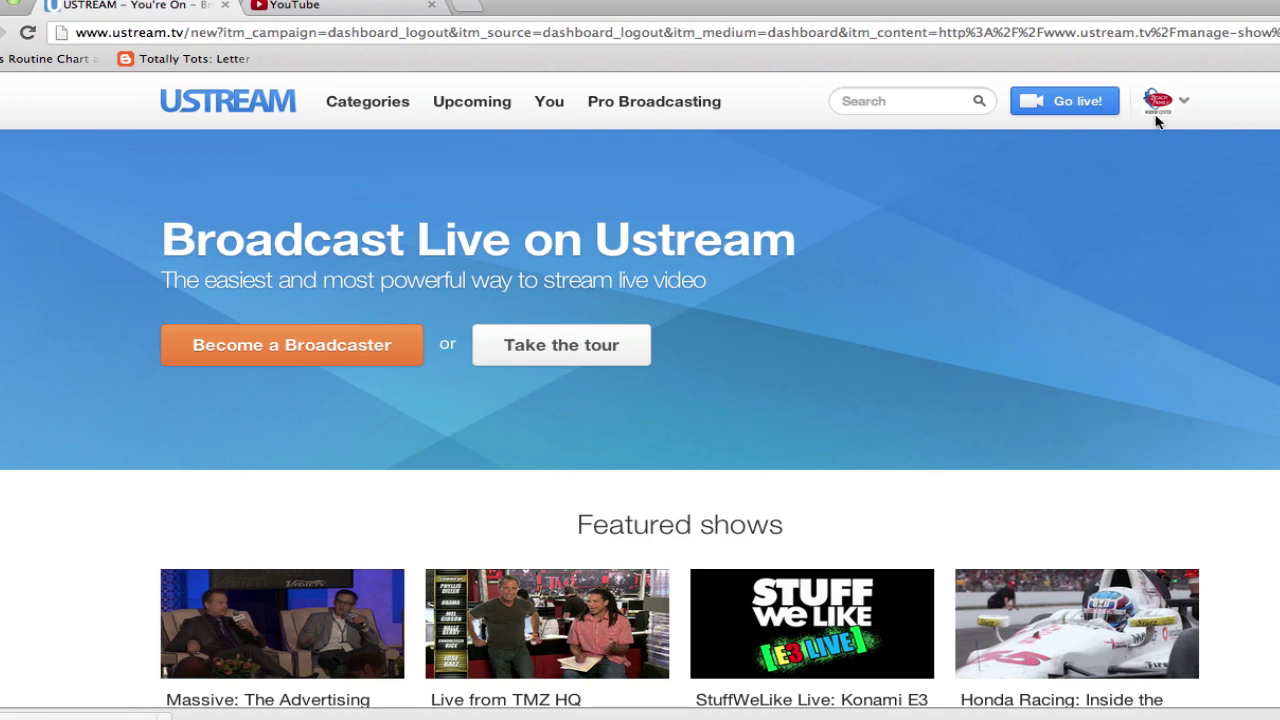
left_click(1155, 110)
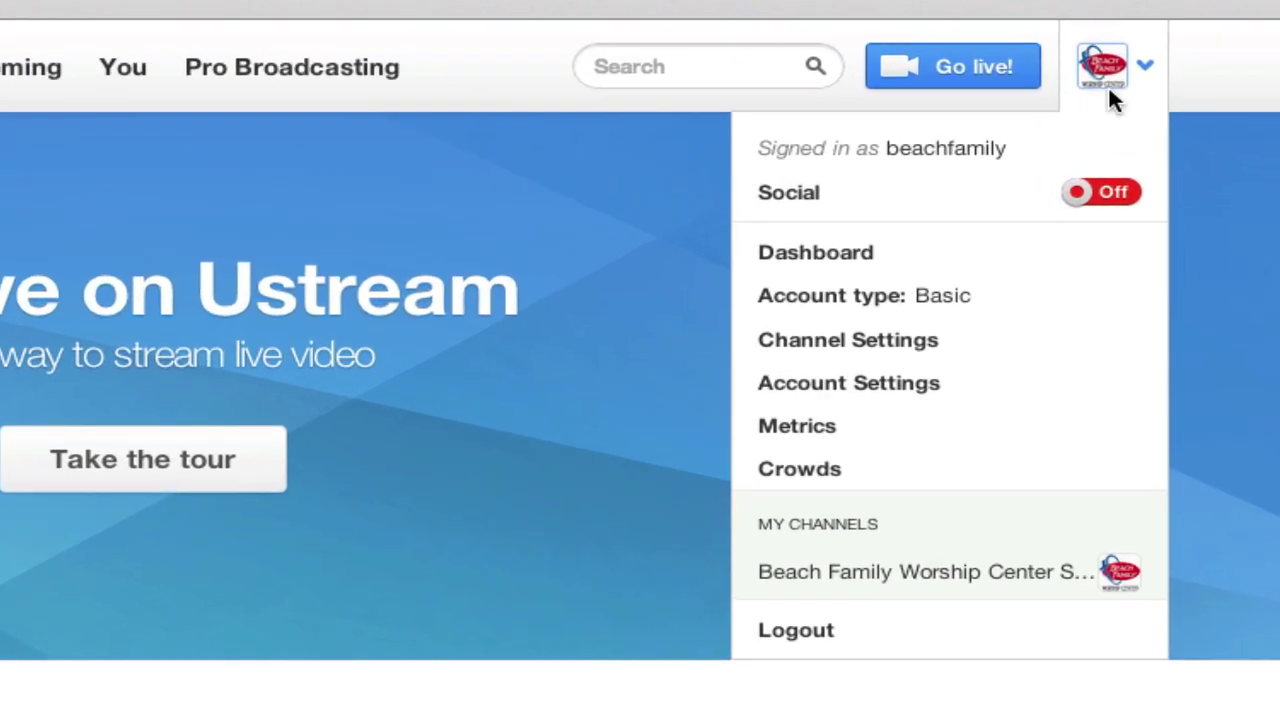
- Open the channel's Videos page from the Dashboard and scroll to the 'Identity' recordings
left_click(847, 268)
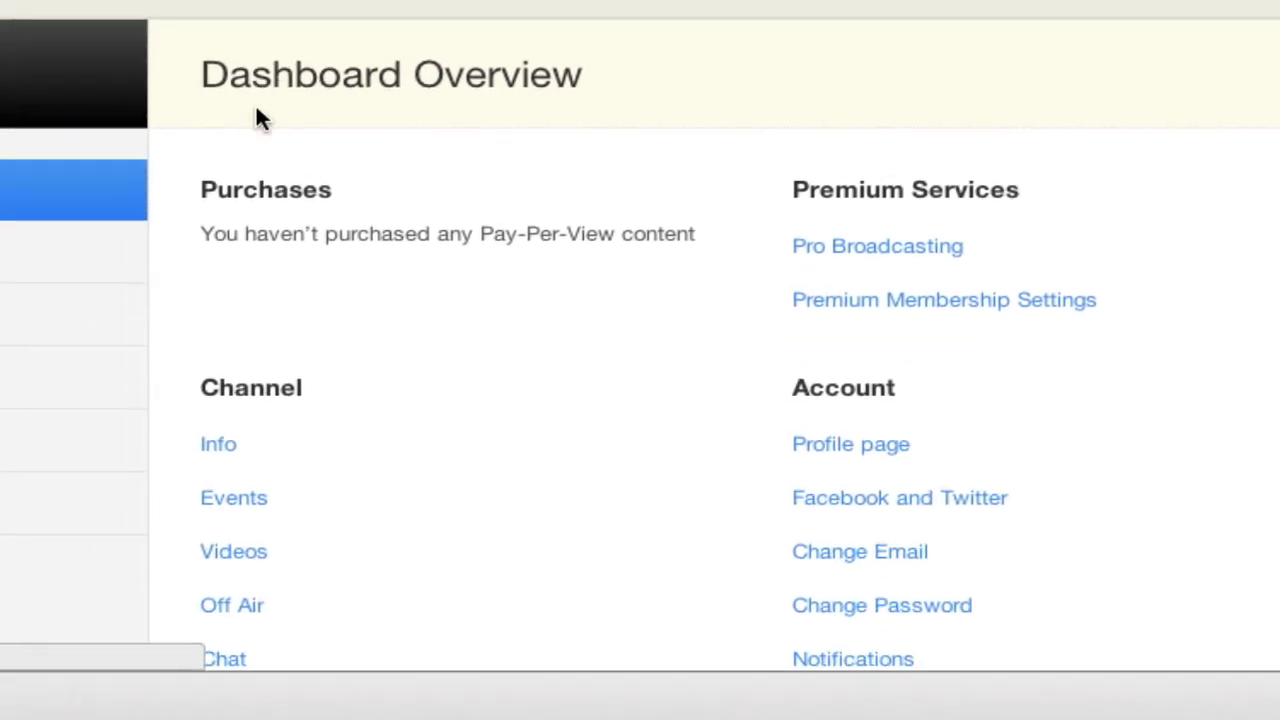
scroll(237, 270, "down", 5)
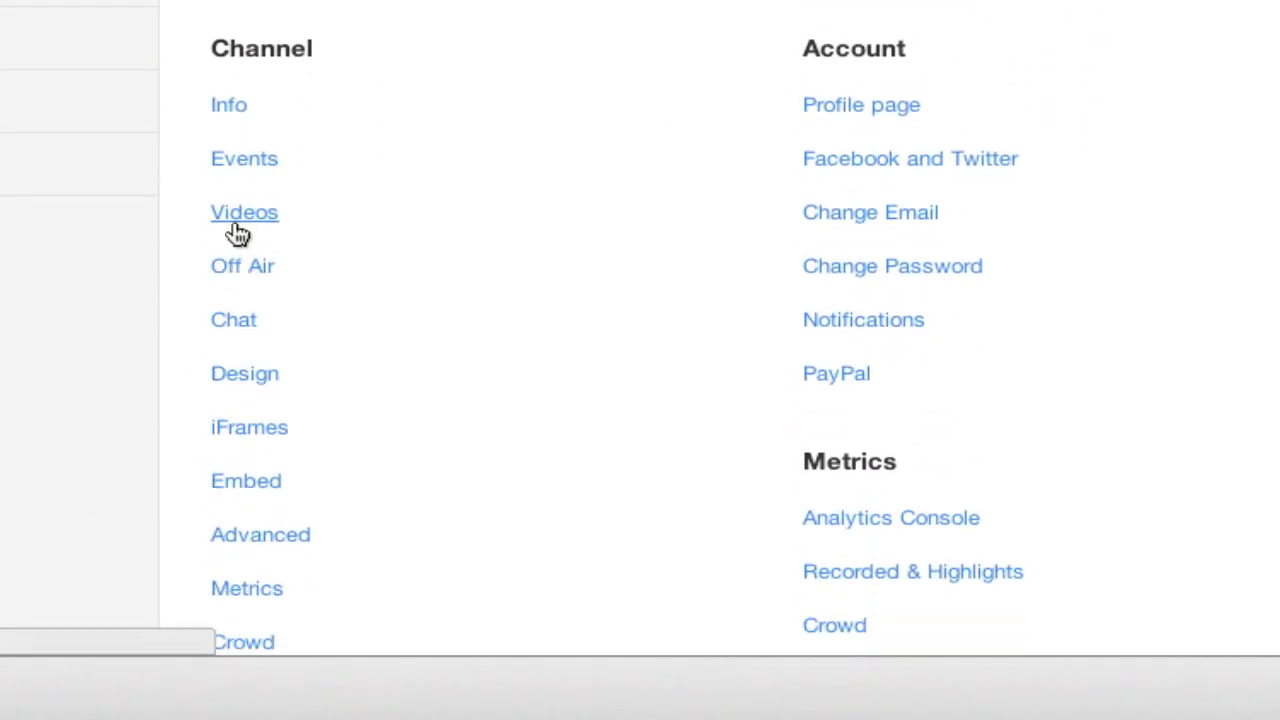
left_click(244, 216)
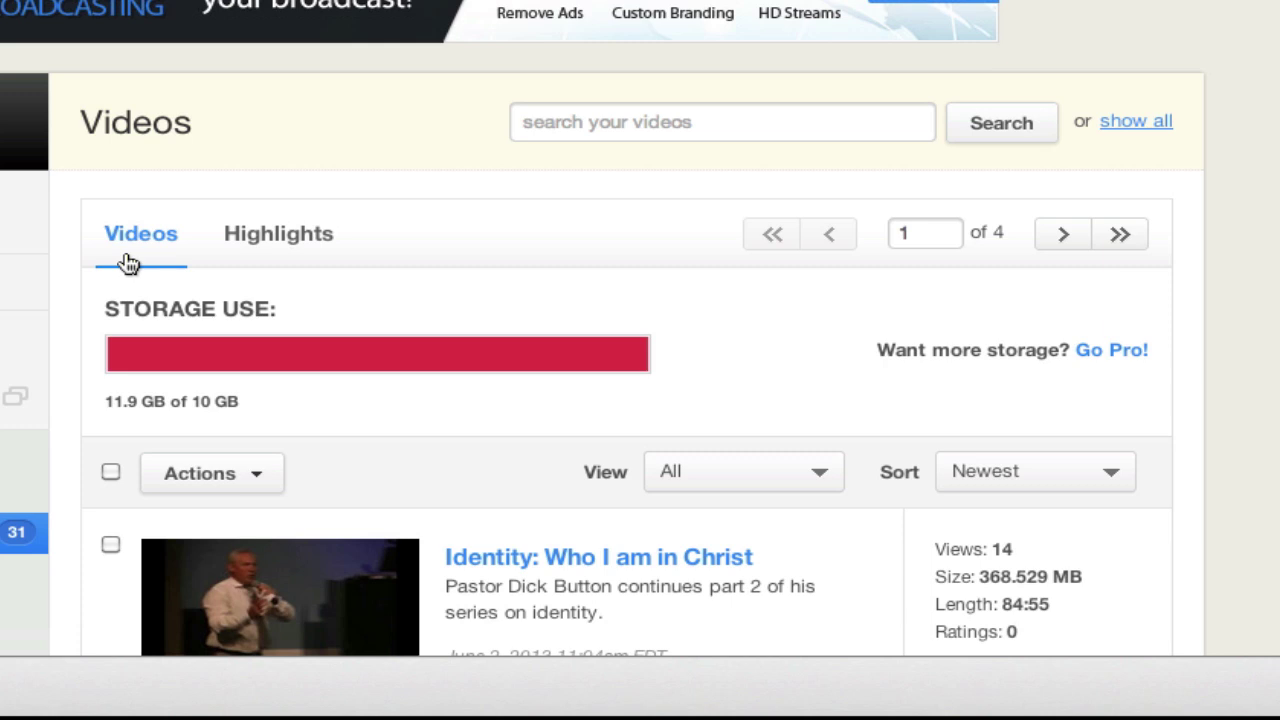
scroll(388, 378, "down", 3)
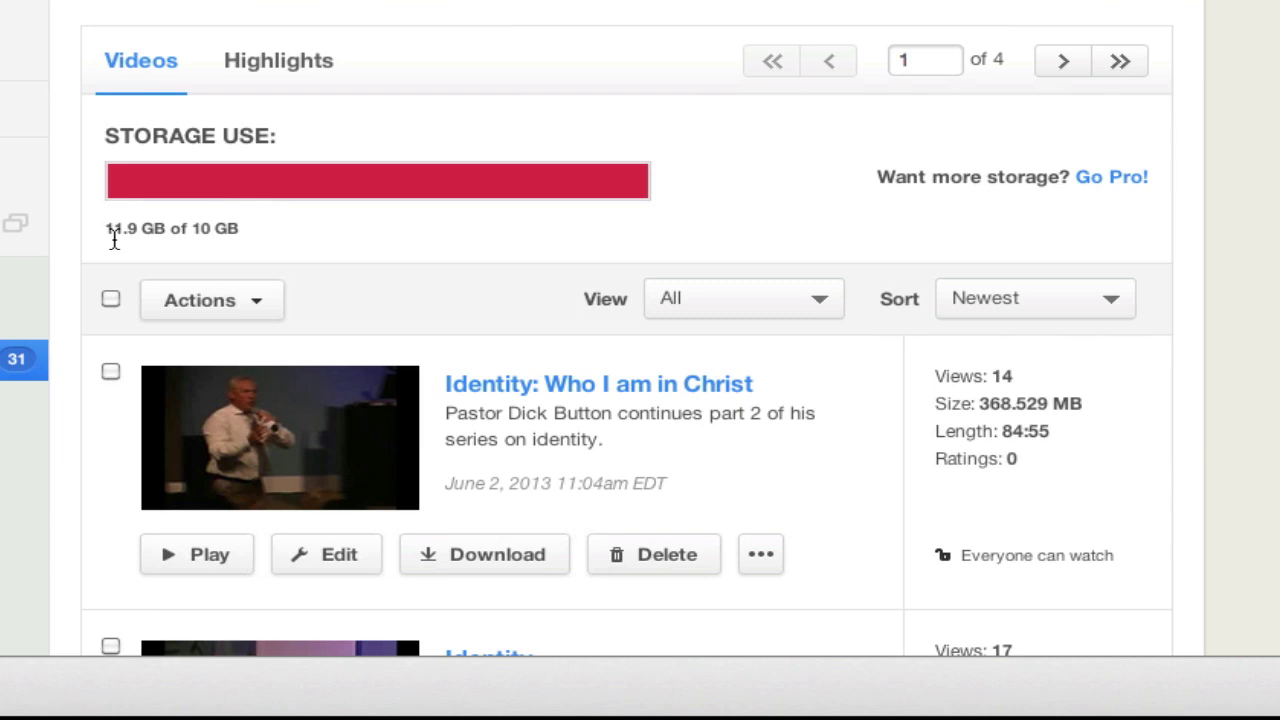
scroll(715, 440, "down", 5)
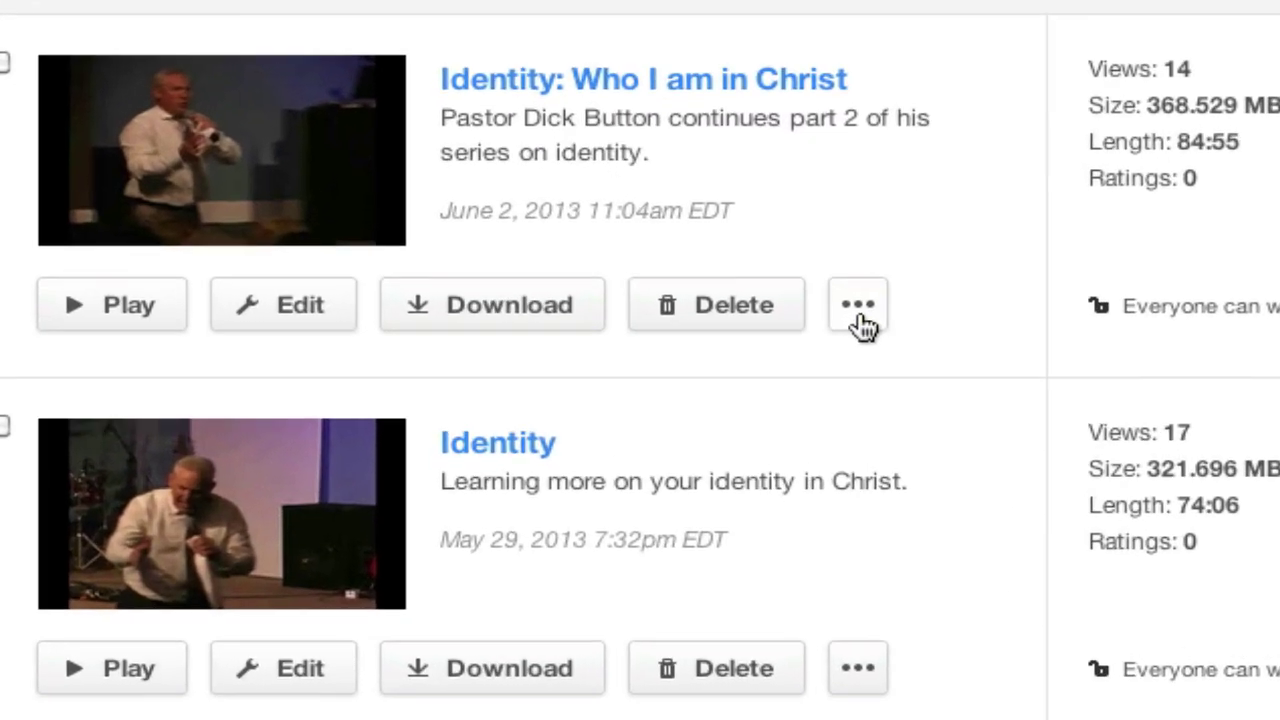
- Try Upload to YouTube on 'Identity: Who I am in Christ', then download it as 1_3771956_28754018.flv
left_click(763, 294)
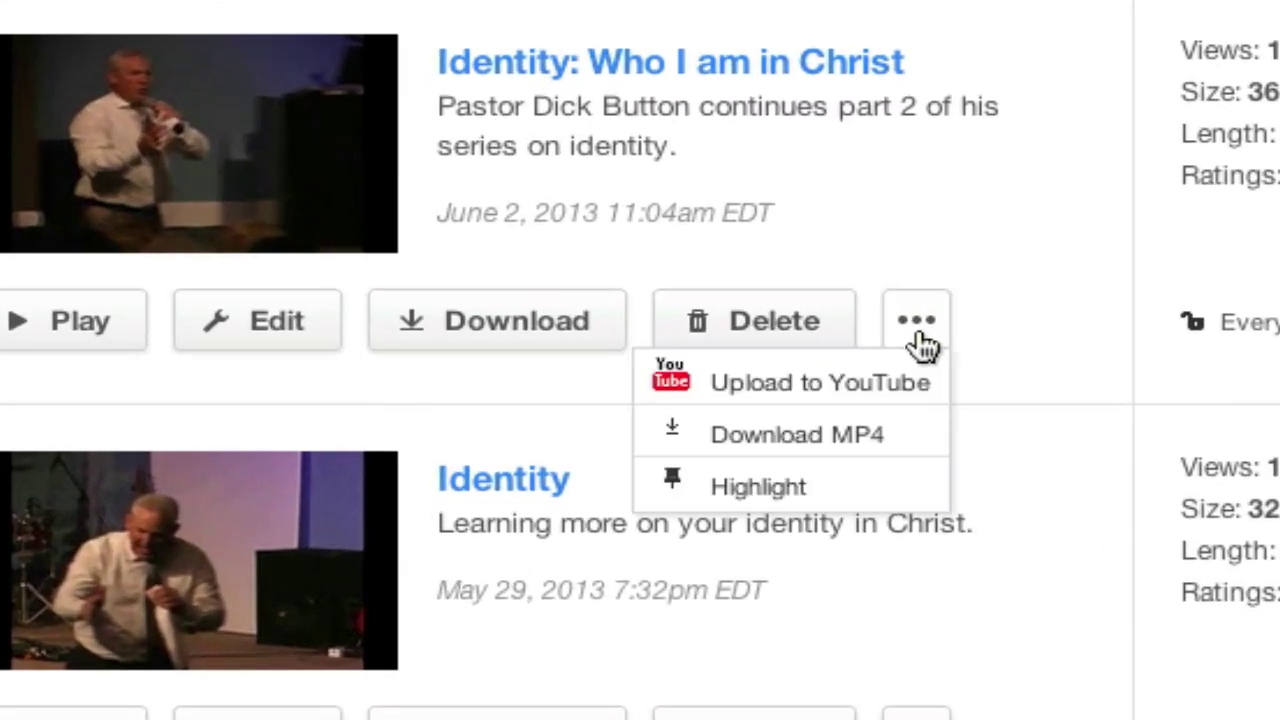
left_click(856, 391)
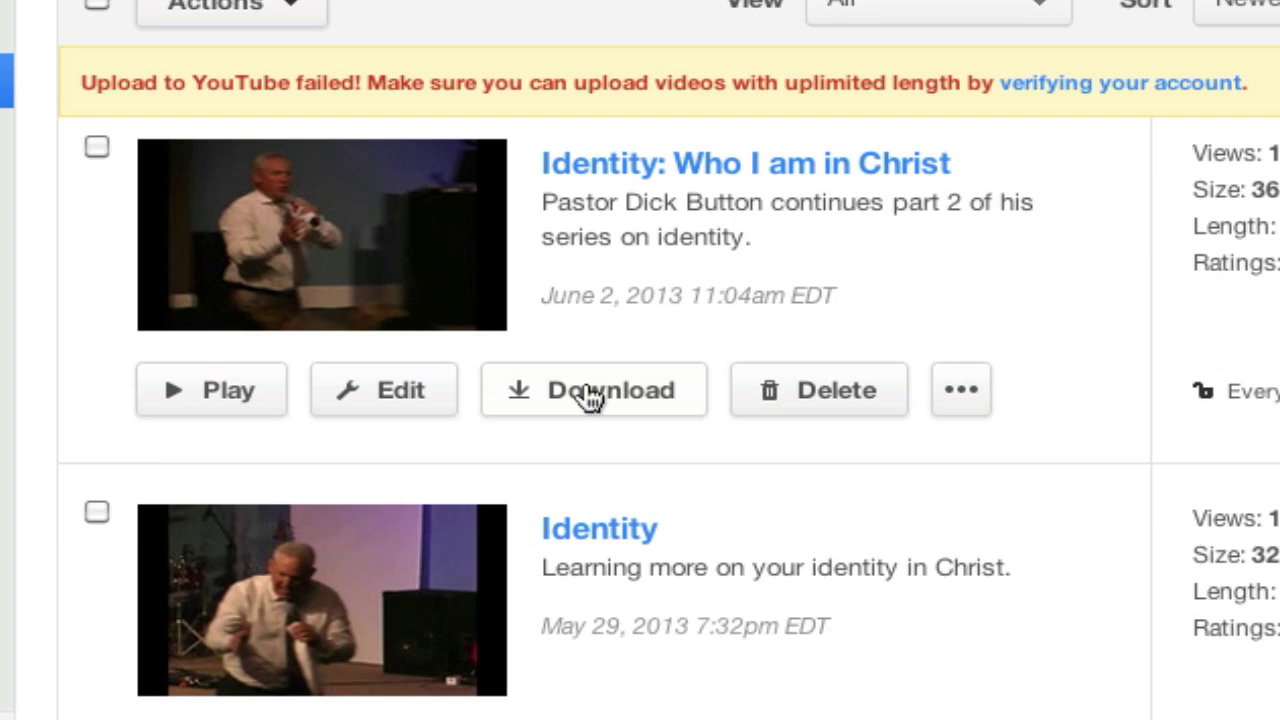
left_click(590, 397)
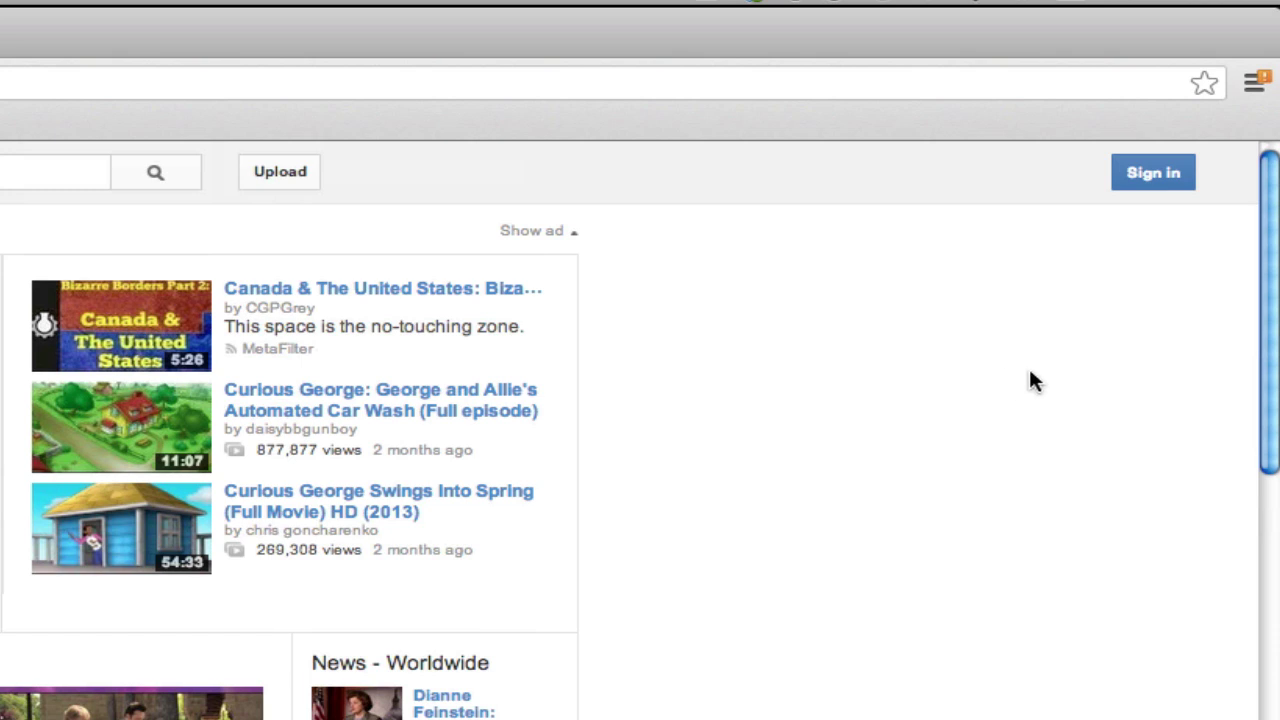
- Sign in to YouTube and drop 1_3771956_28754018.flv onto the upload page to start uploading
left_click(1153, 175)
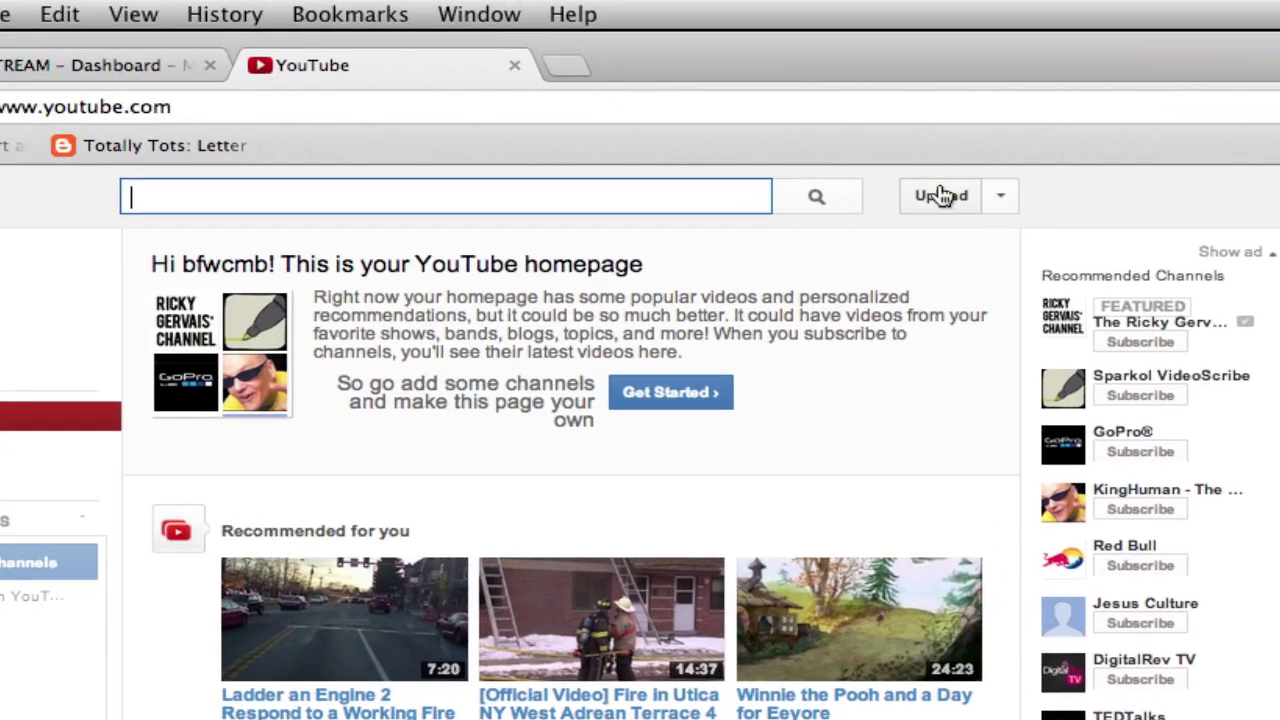
left_click(680, 187)
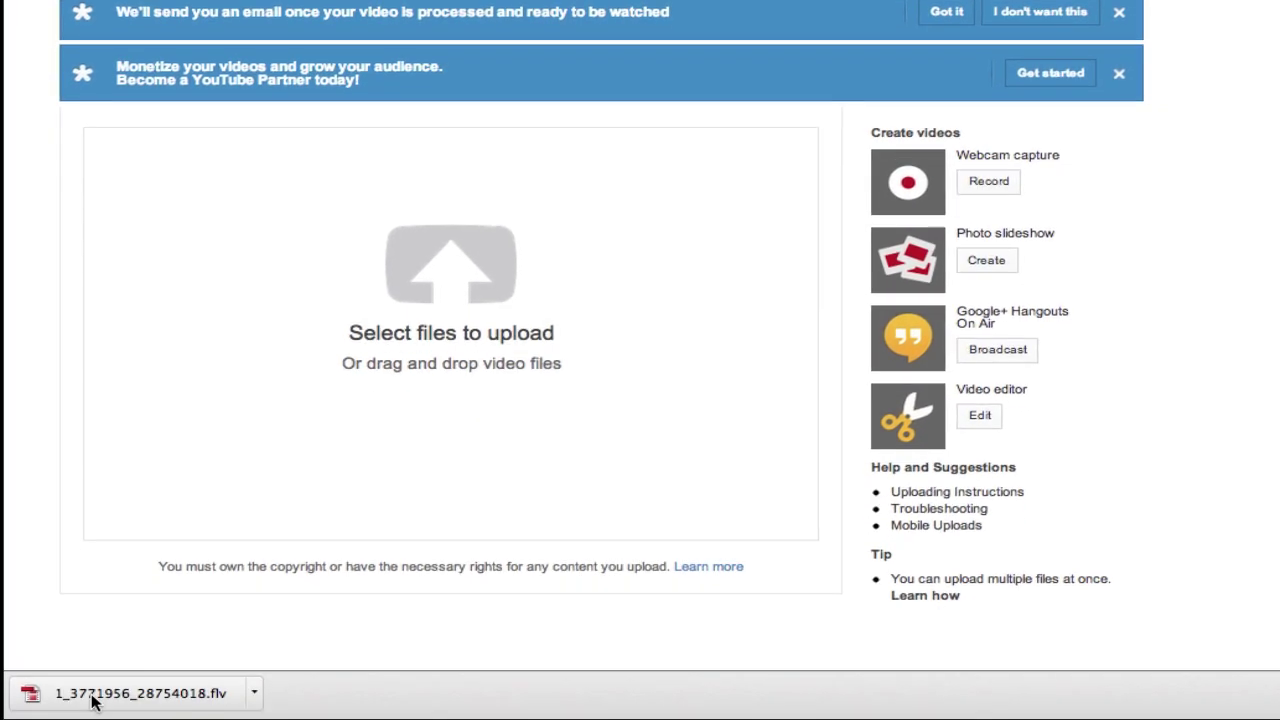
left_click_drag(92, 702, 423, 285)
scroll(425, 290, "down", 2)
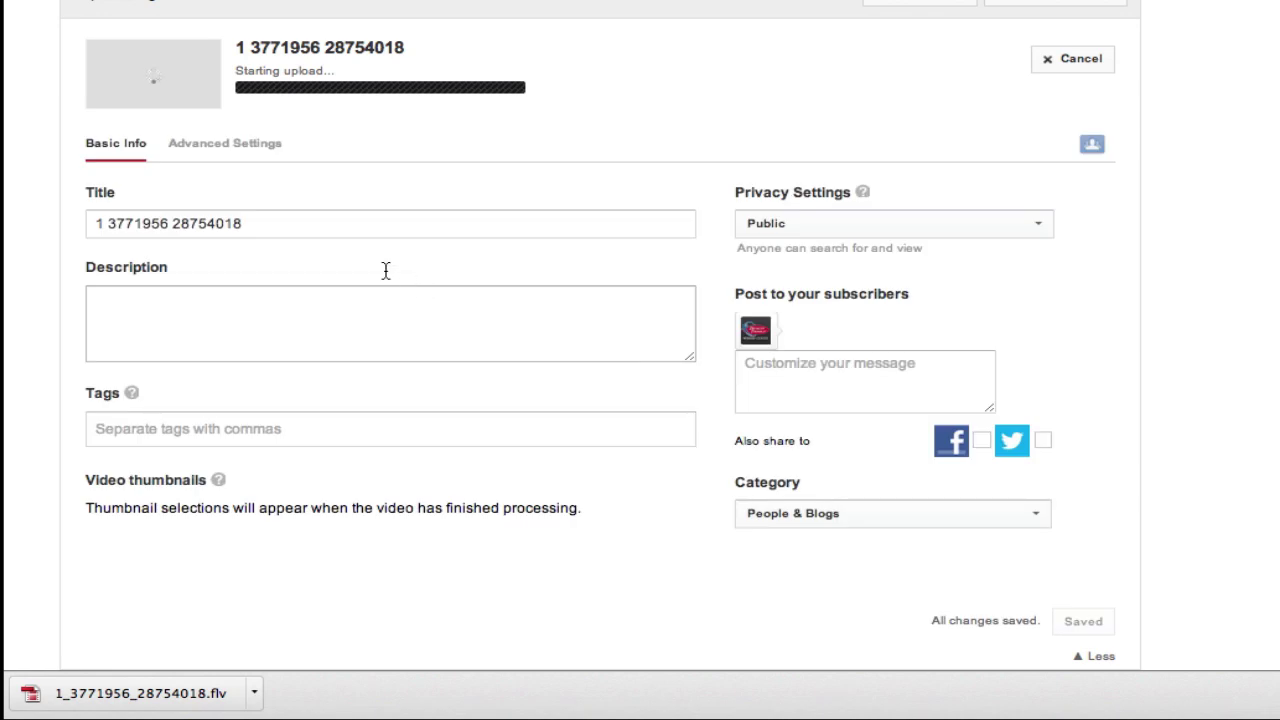
- Paste the sermon description about hindered prayers into the video's Description box
left_click(258, 225)
triple_click(258, 224)
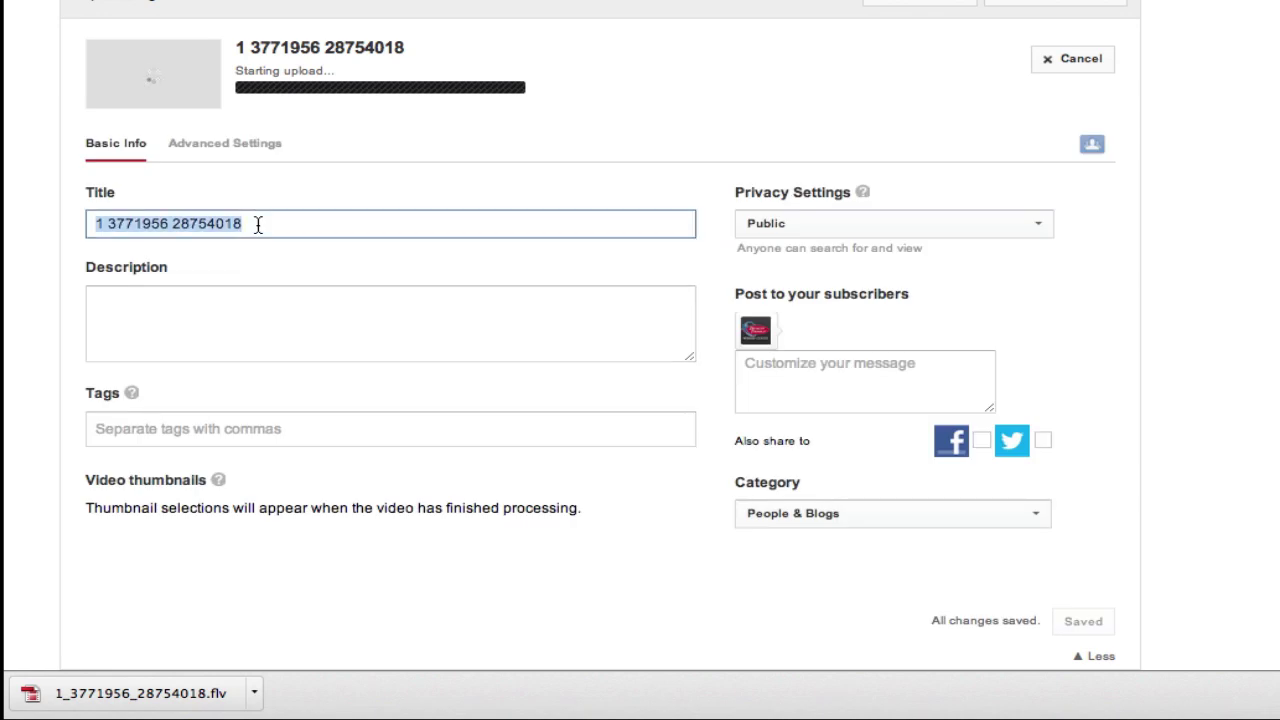
left_click(284, 328)
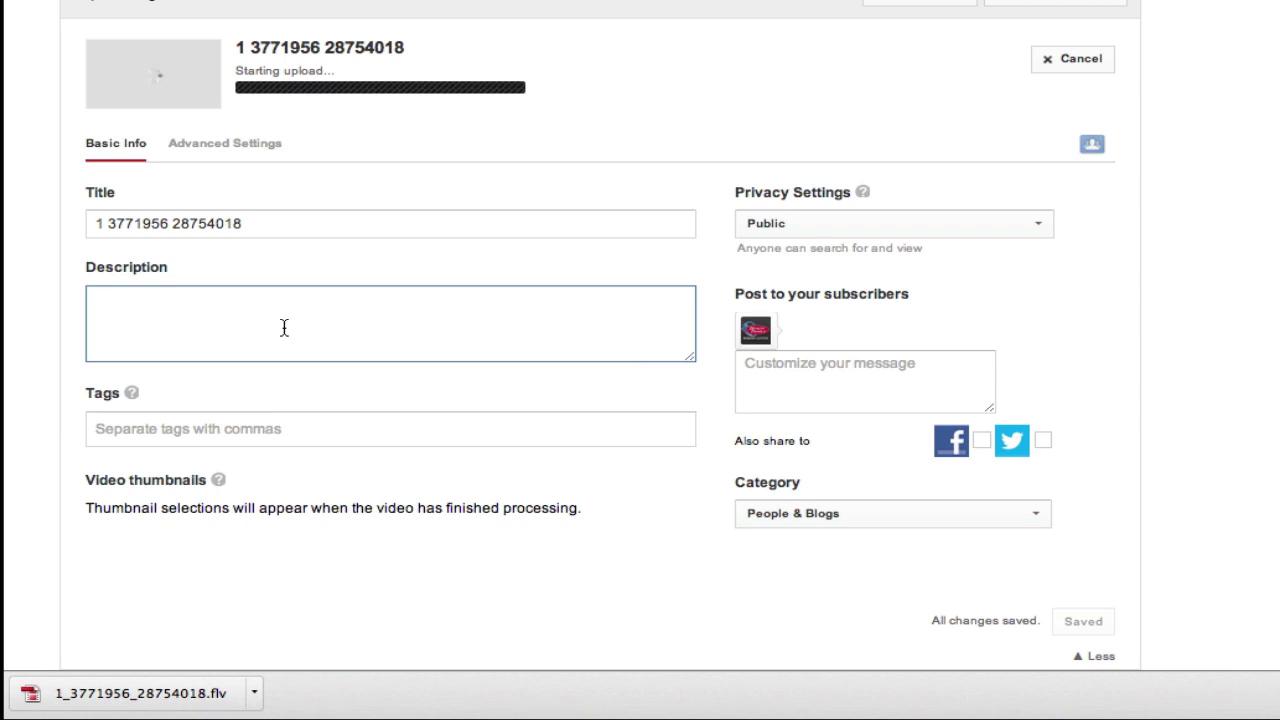
type("Pastor Dick spoke on what hinders our prayers and how we can remove the road blocks.")
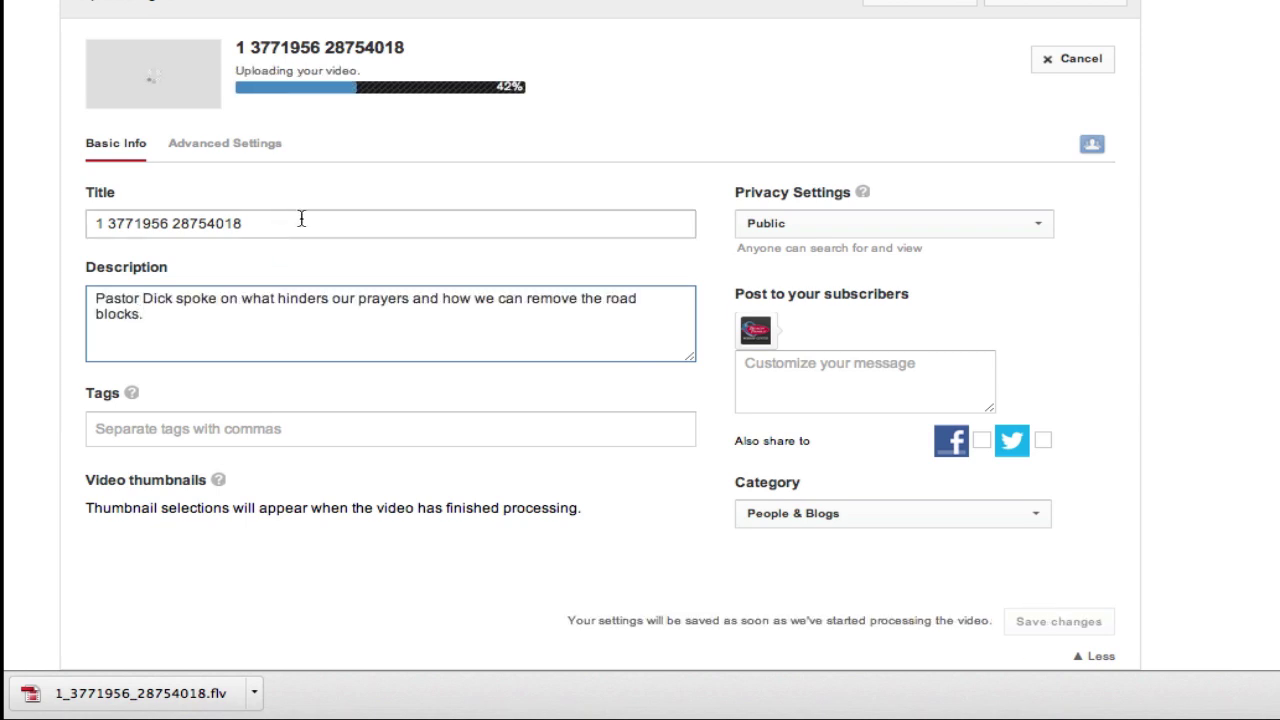
- Replace the file-number title with 'Why Are Your Prayers Hindered?'
left_click(257, 287)
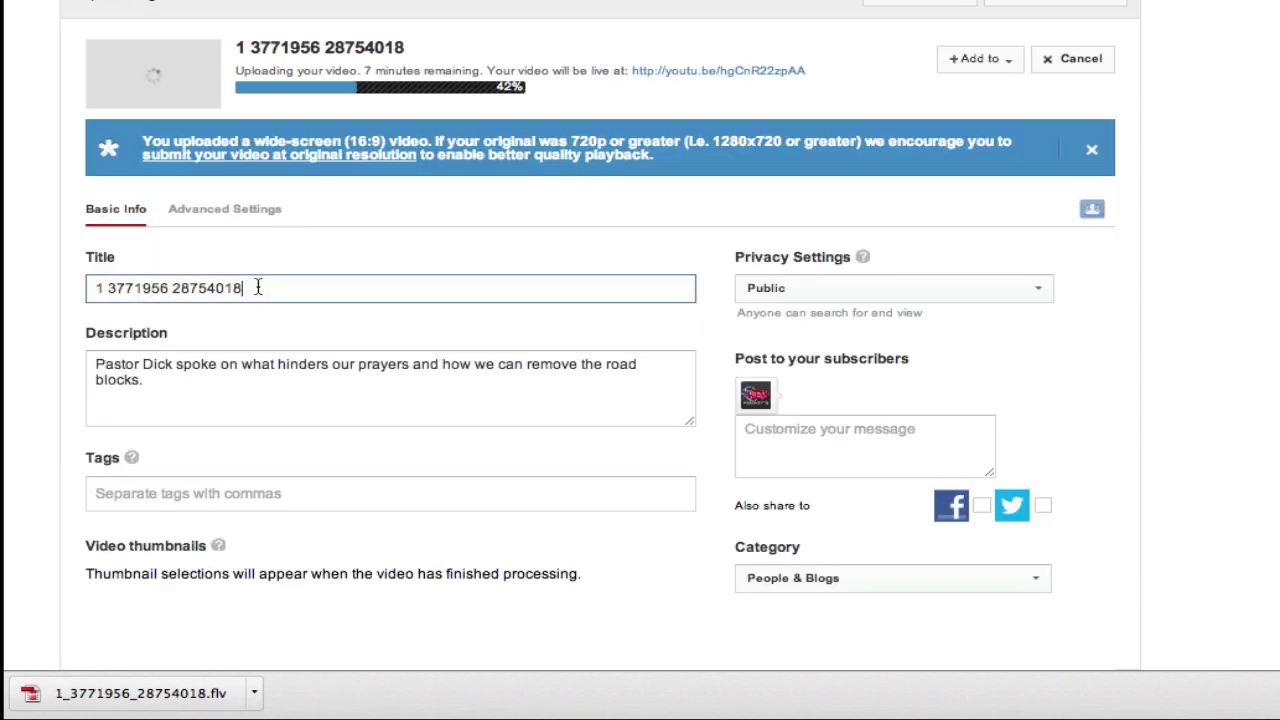
key("ctrl+a")
type("WW")
key("BackSpace")
type("hya")
key("BackSpace")
type("Are")
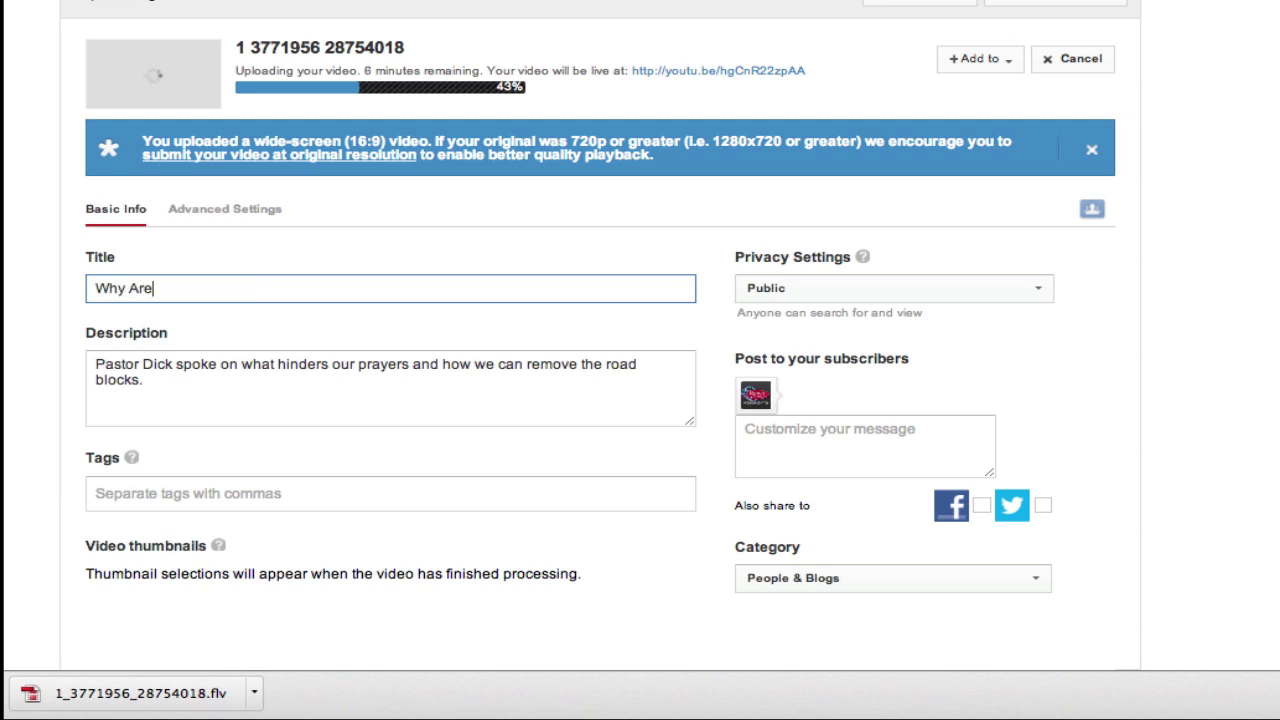
type(" Your Prayers Hindered?")
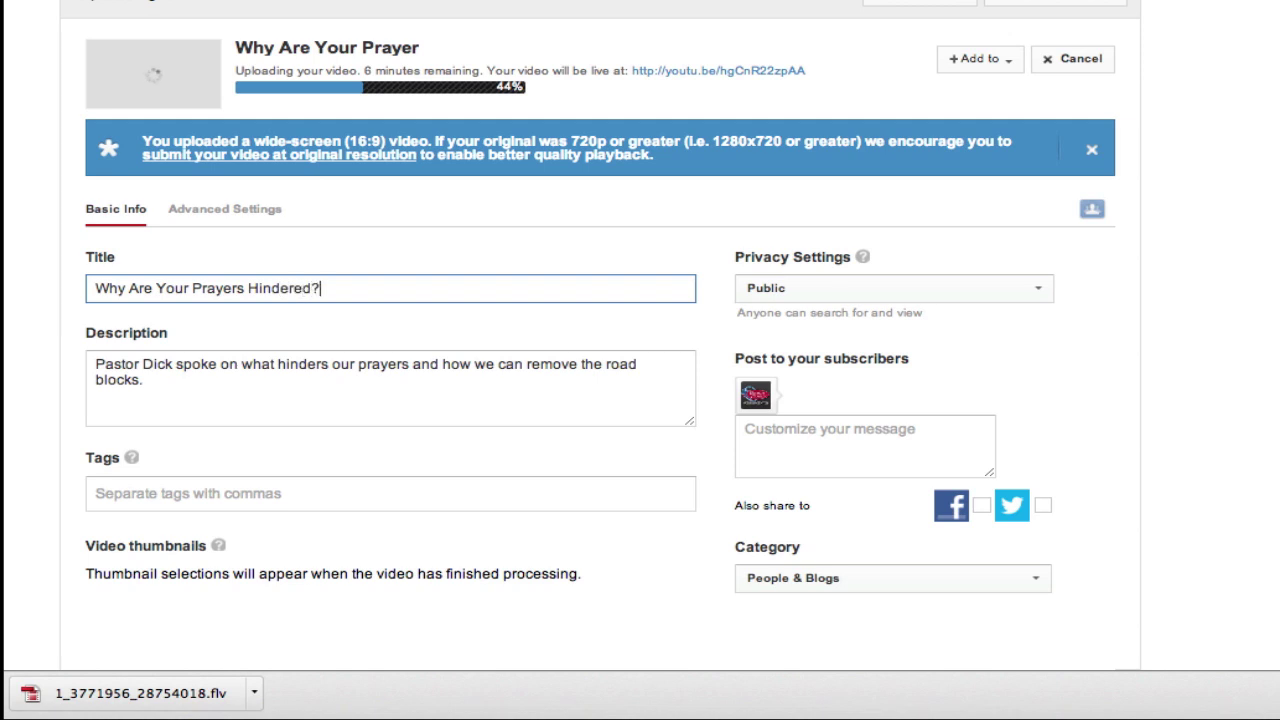
- In the Tags field, add 'myrtle beach church' and 'non-denominational church in Myrtle Beach'
left_click(309, 508)
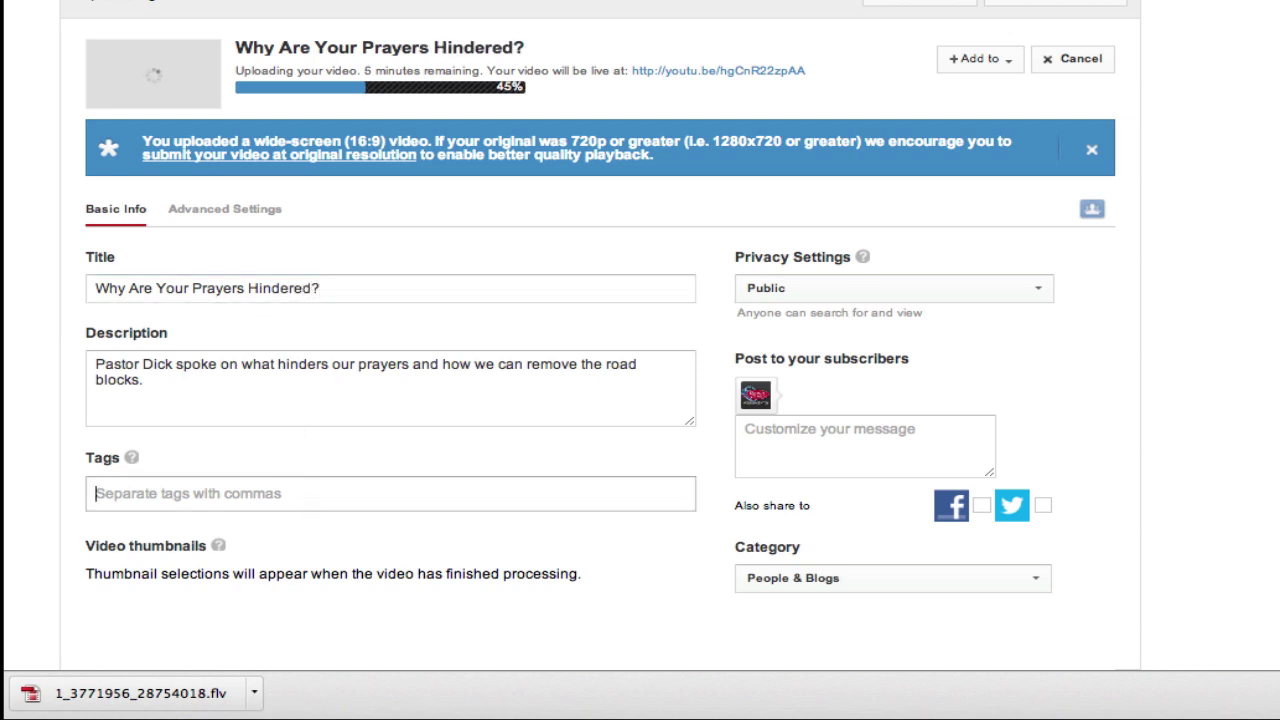
type("myrtle ")
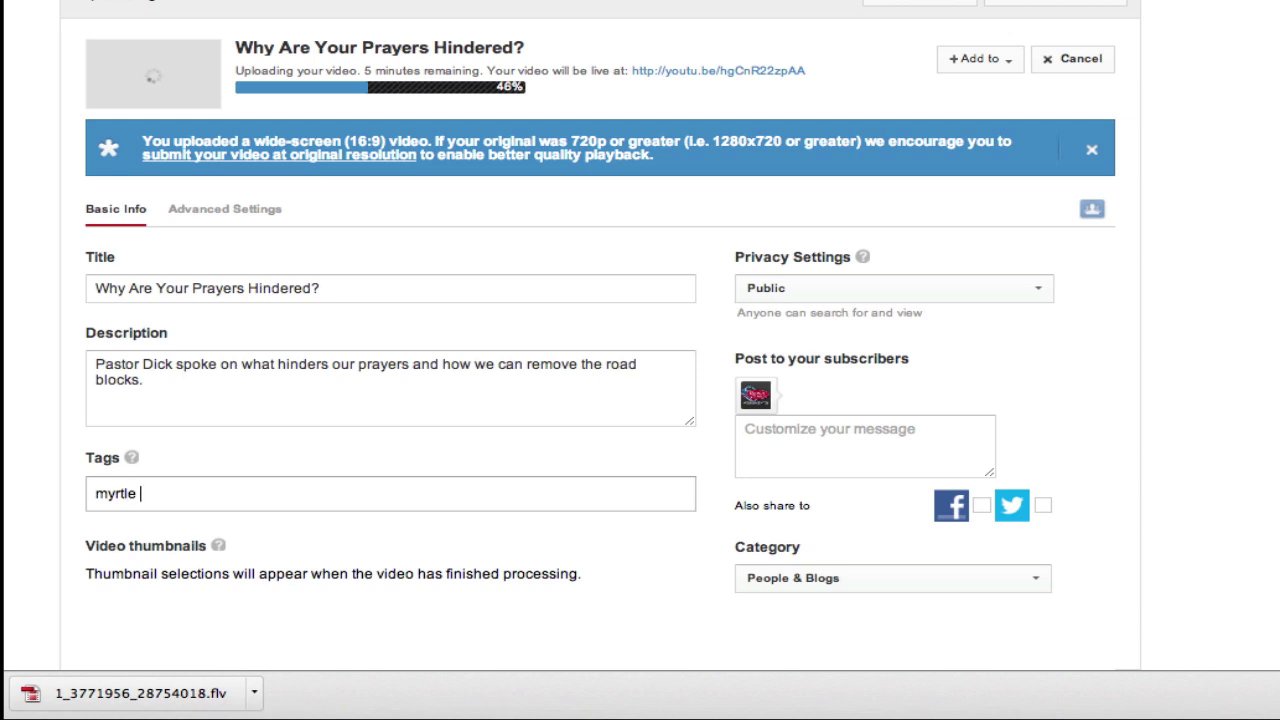
type("beach church")
key("Return")
type("no")
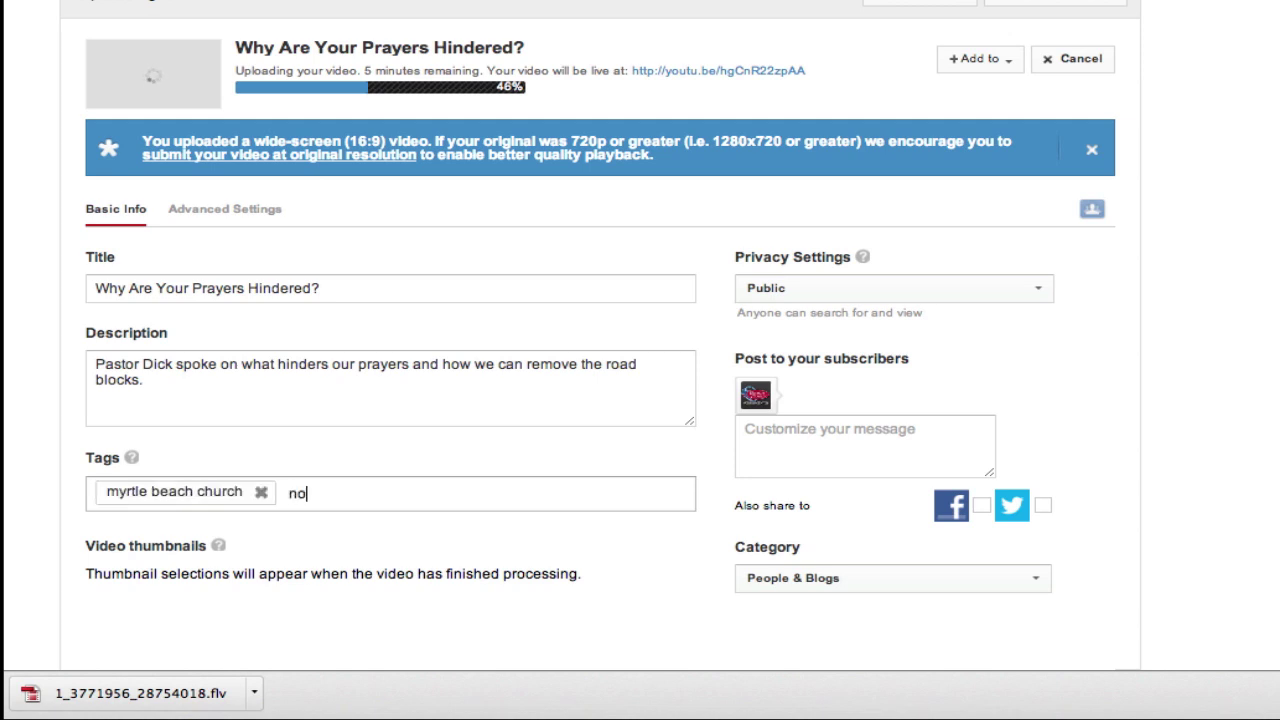
type("n-denominational ")
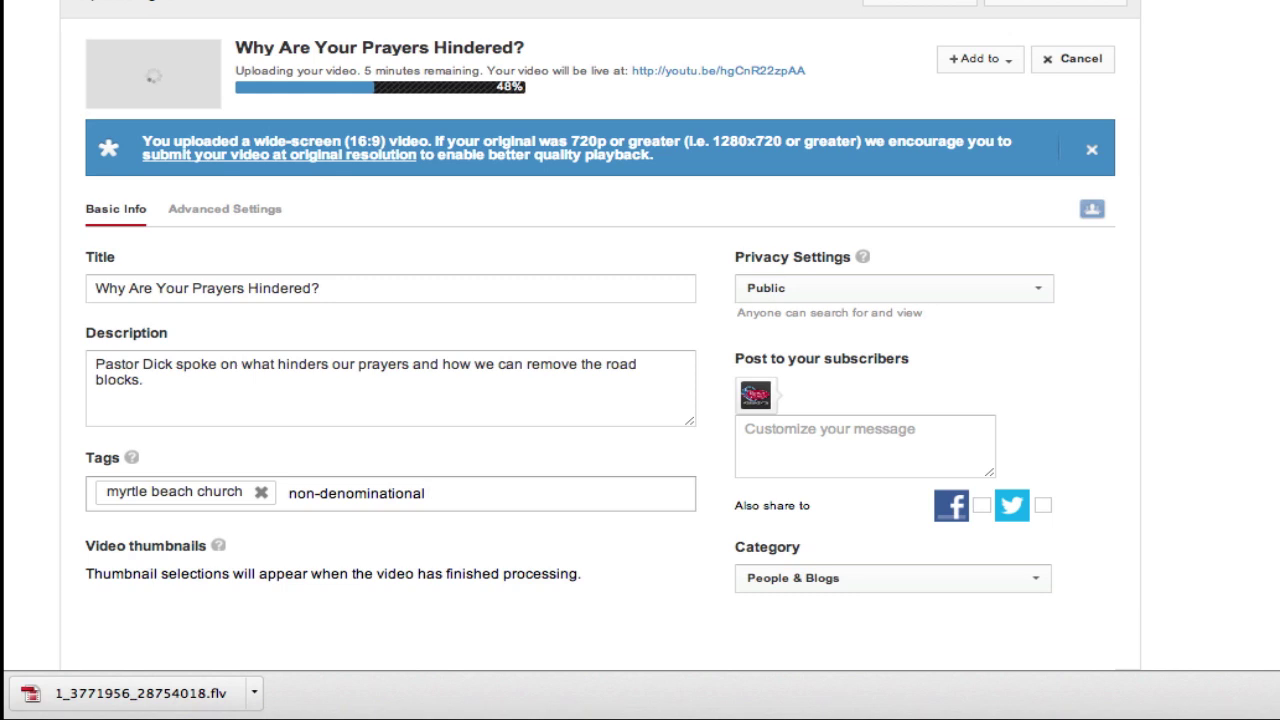
type("church in Myrtle be")
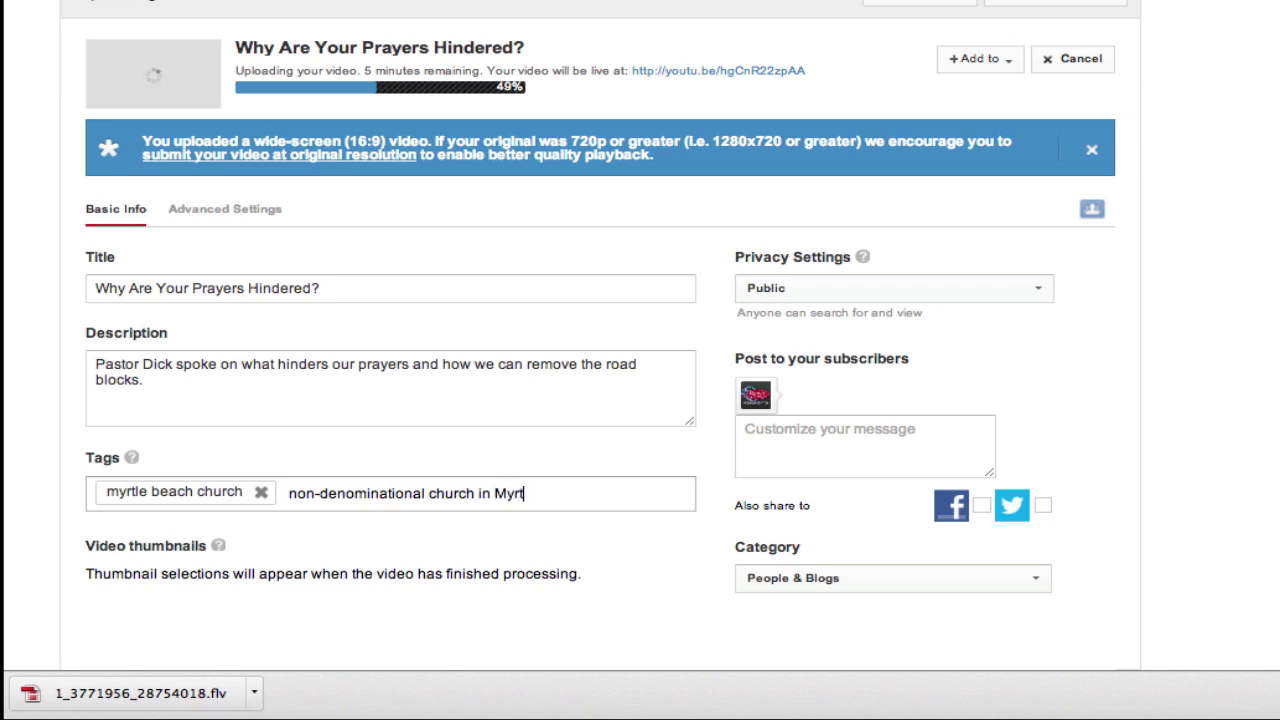
key("BackSpace")
key("BackSpace")
type("Beach")
key("Return")
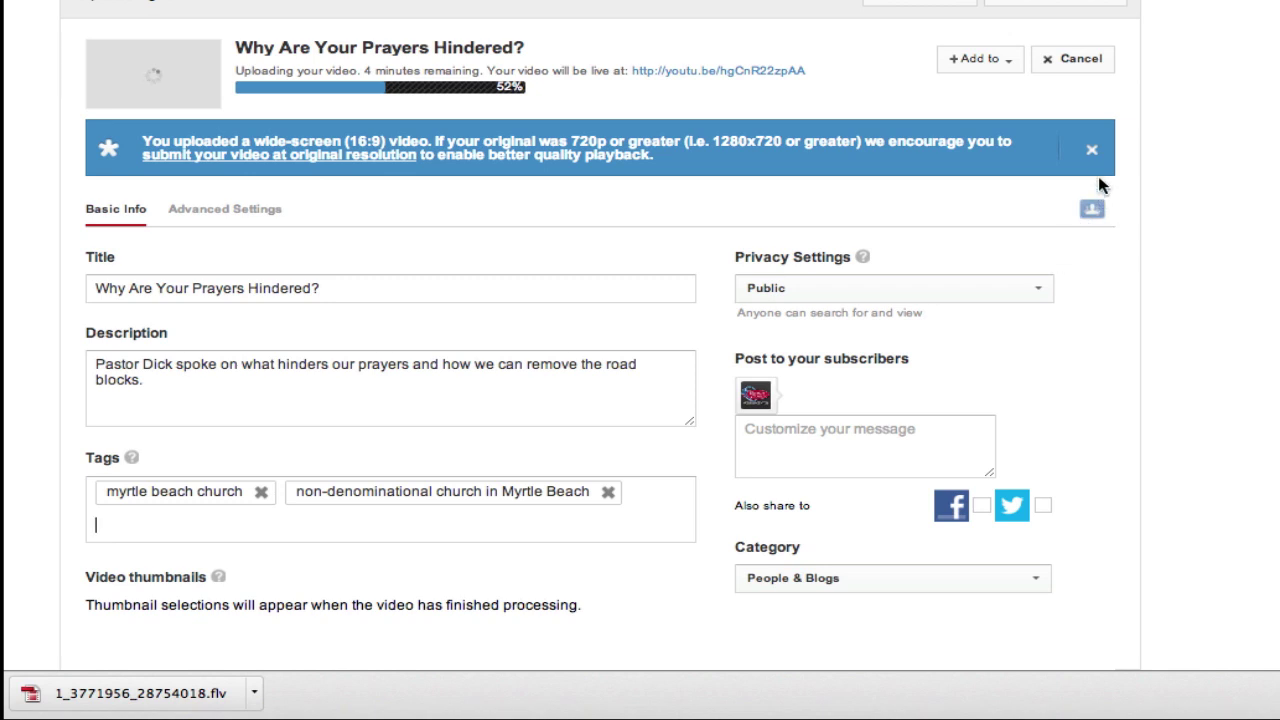
scroll(1029, 360, "down", 3)
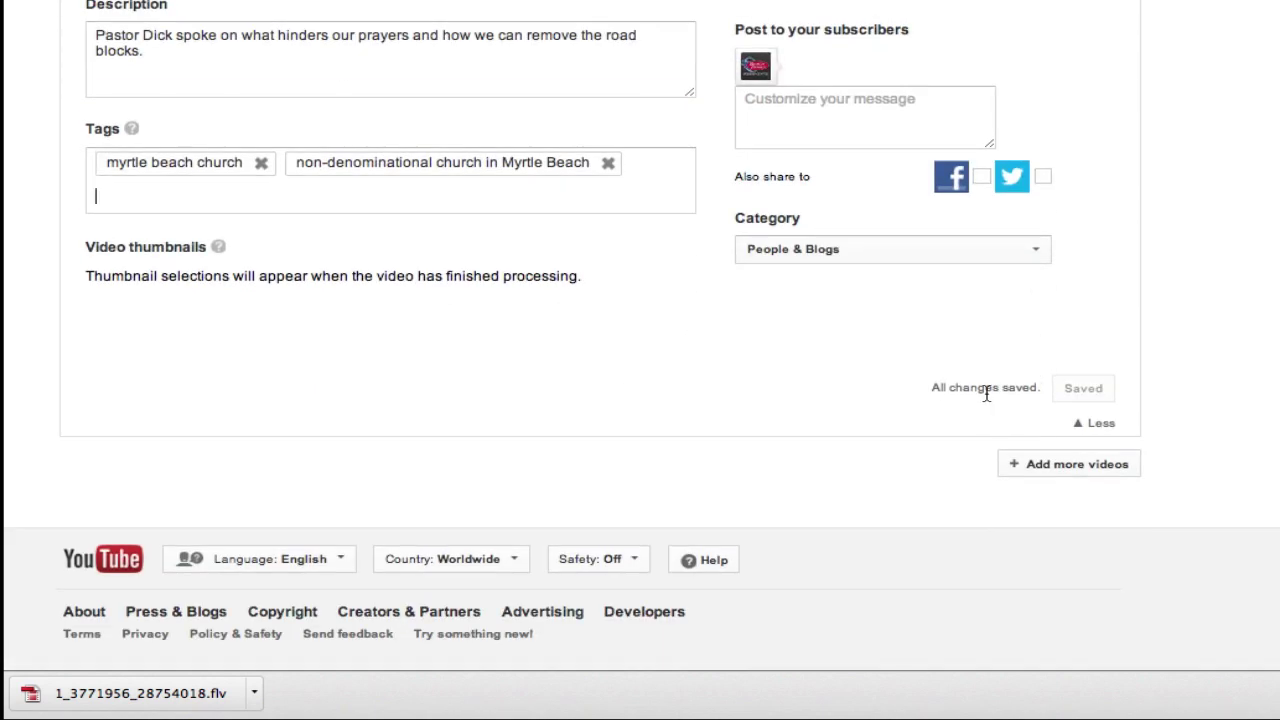
scroll(985, 393, "up", 3)
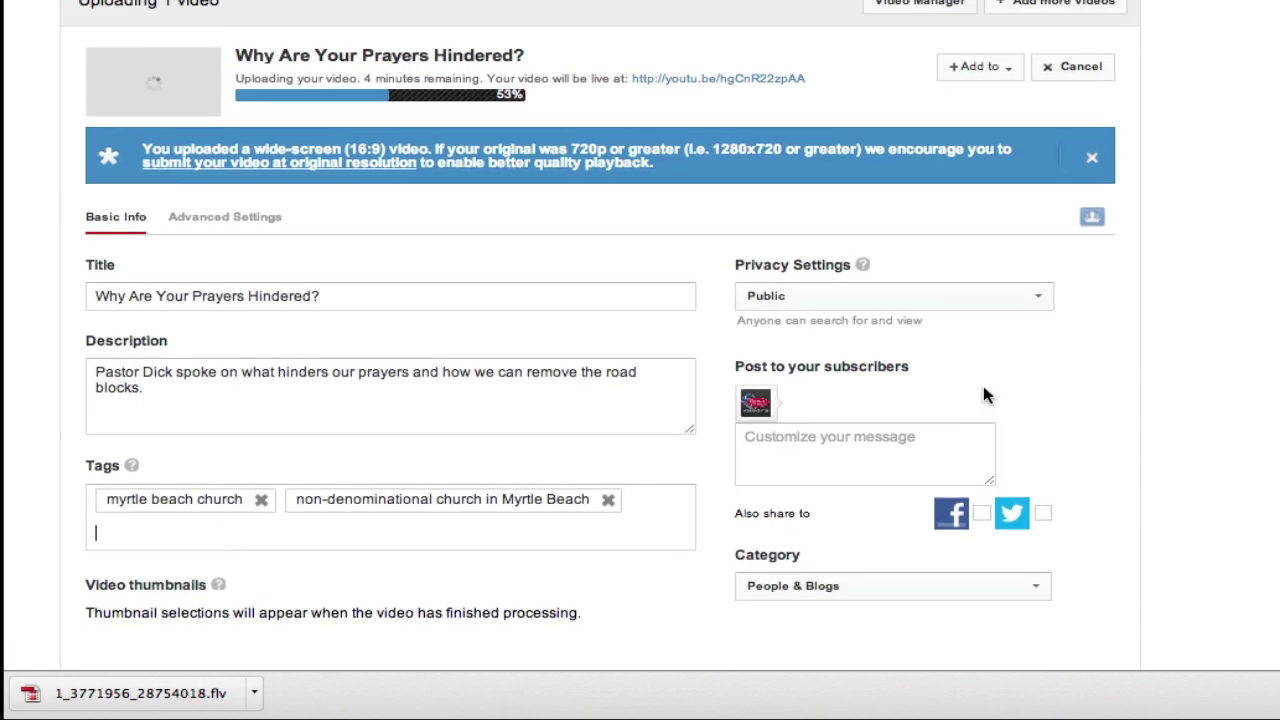